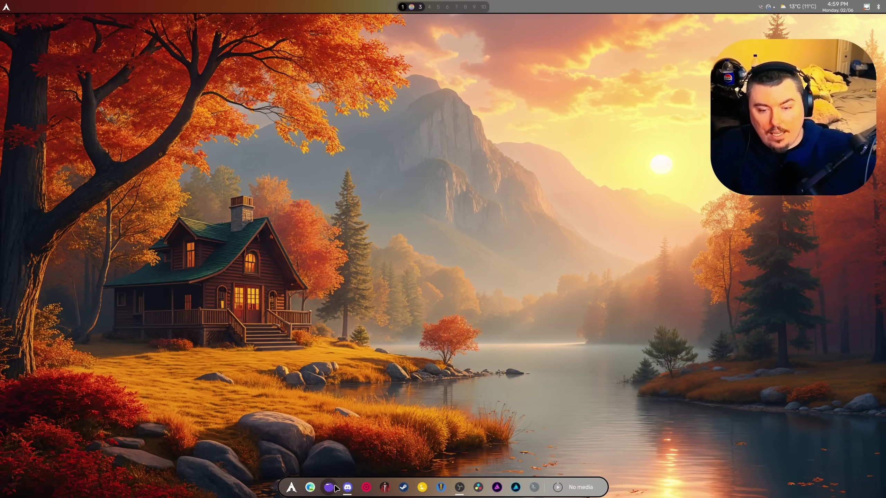
Download DaVinci Resolve Studio 20 for Linux from the official site, then close the browser.
{"action": "left_click", "coordinate": [310, 487]}
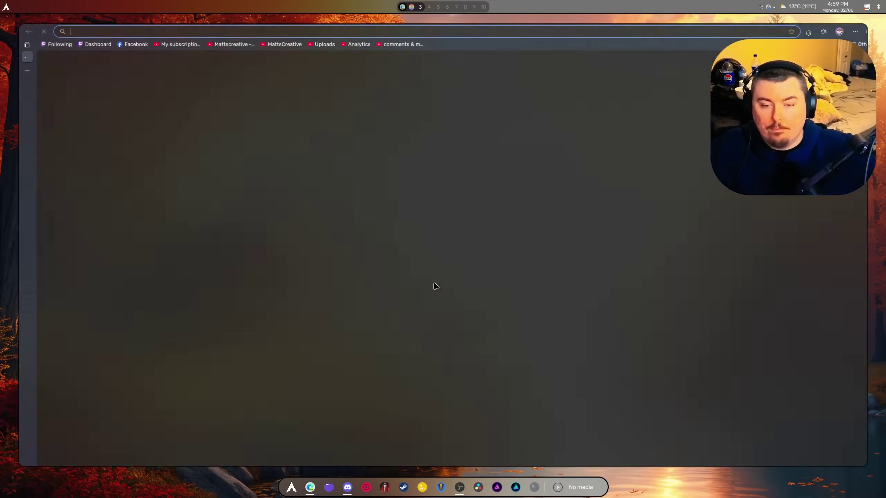
{"action": "type", "text": "google.com"}
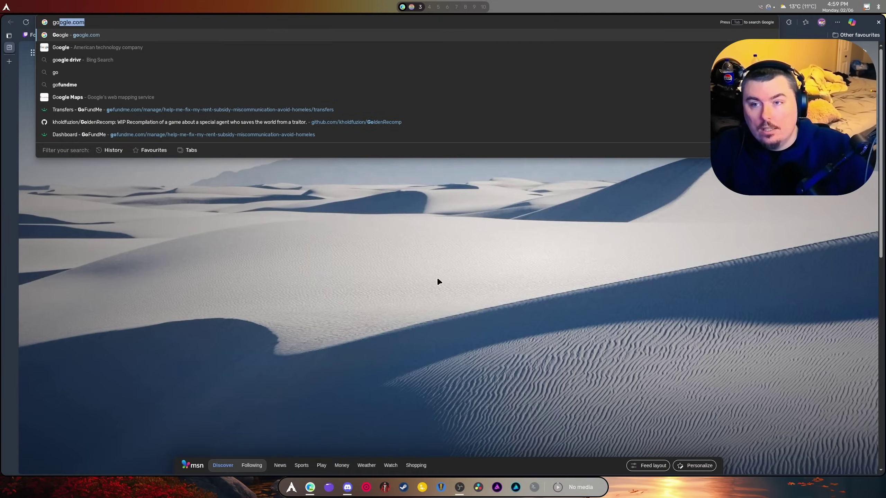
{"action": "key", "text": "Return"}
{"action": "type", "text": "davinci resolve 20"}
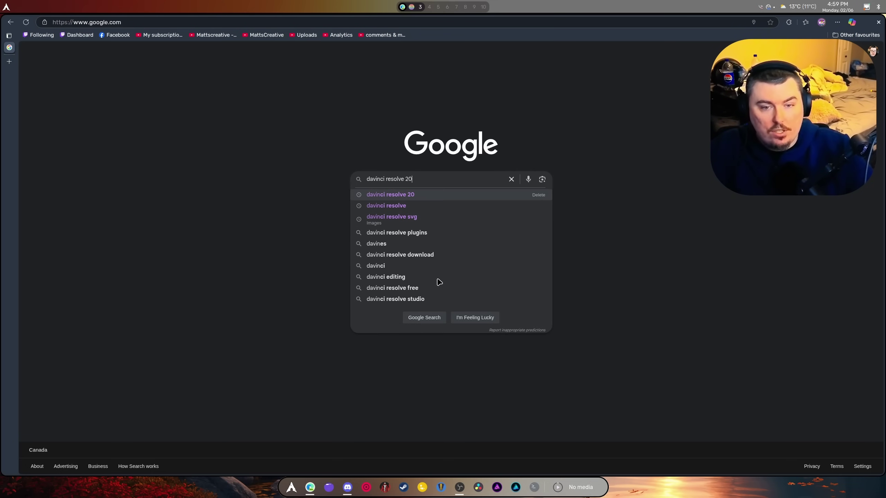
{"action": "key", "text": "Return"}
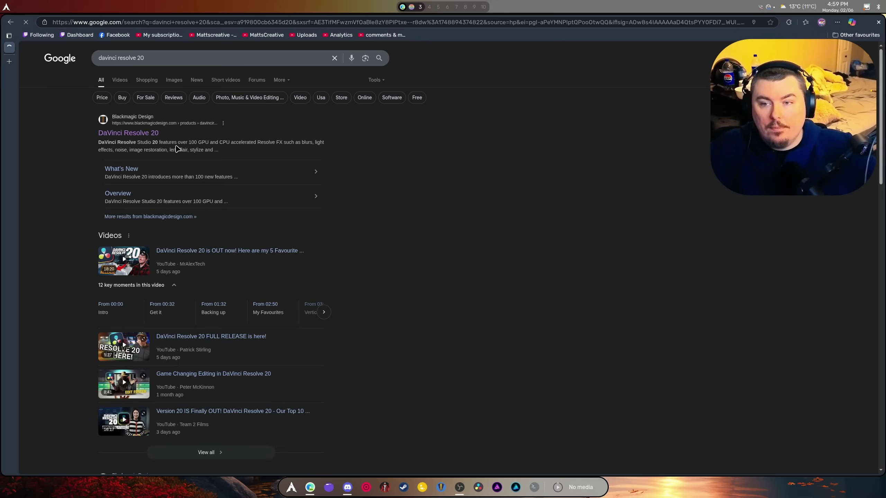
{"action": "left_click", "coordinate": [140, 134]}
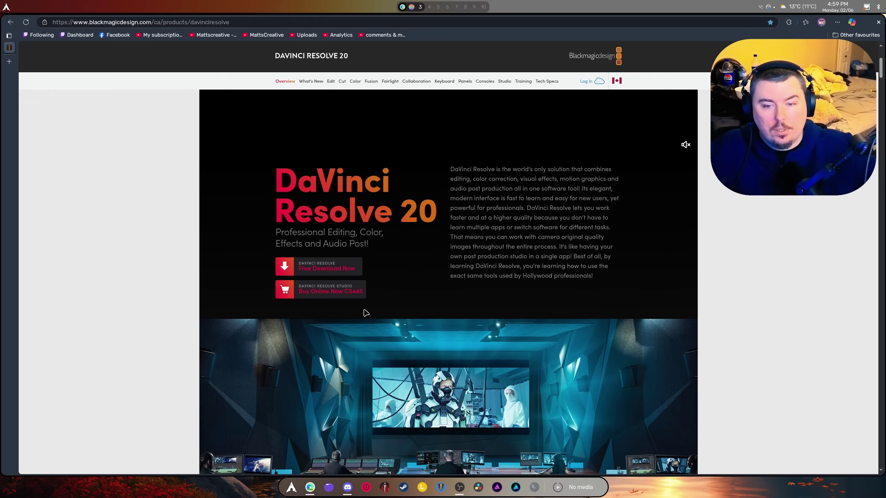
{"action": "left_click", "coordinate": [323, 265]}
{"action": "left_click", "coordinate": [575, 307]}
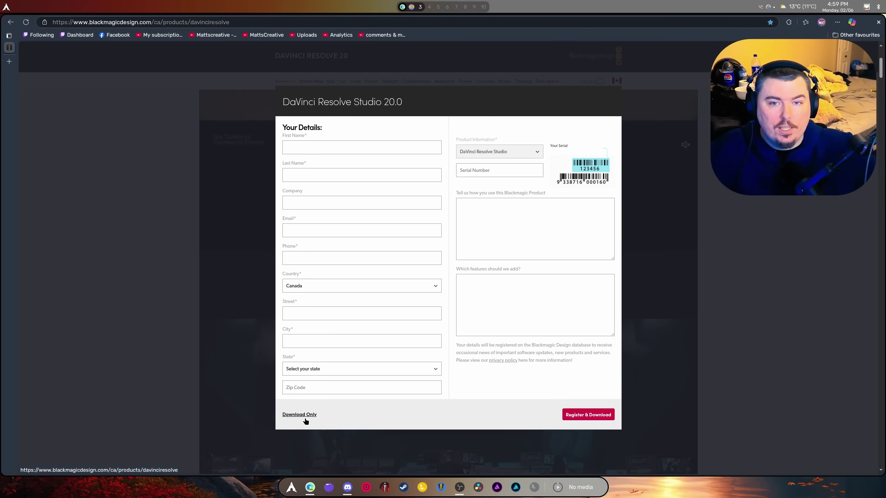
{"action": "left_click", "coordinate": [273, 380]}
{"action": "key", "text": "ctrl+w"}
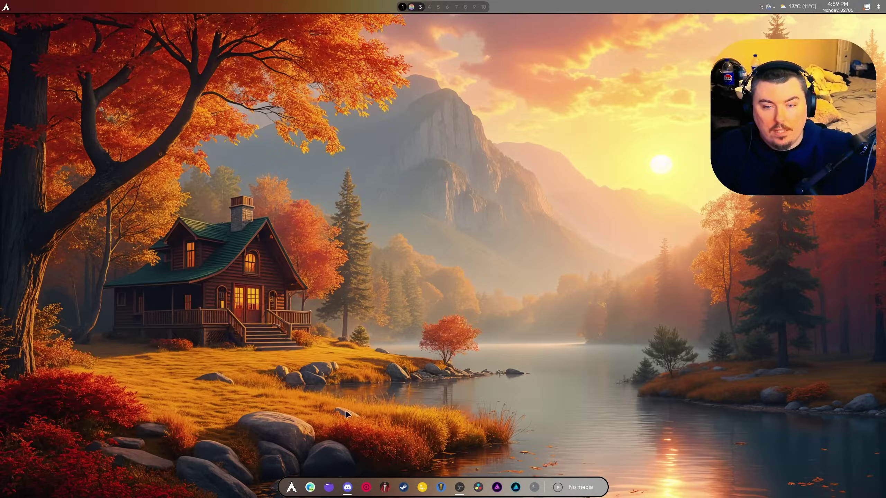
Browse to Downloads/DaVinci_Resolve_Studio_20.0_Linux and select the .run installer.
{"action": "left_click", "coordinate": [329, 487]}
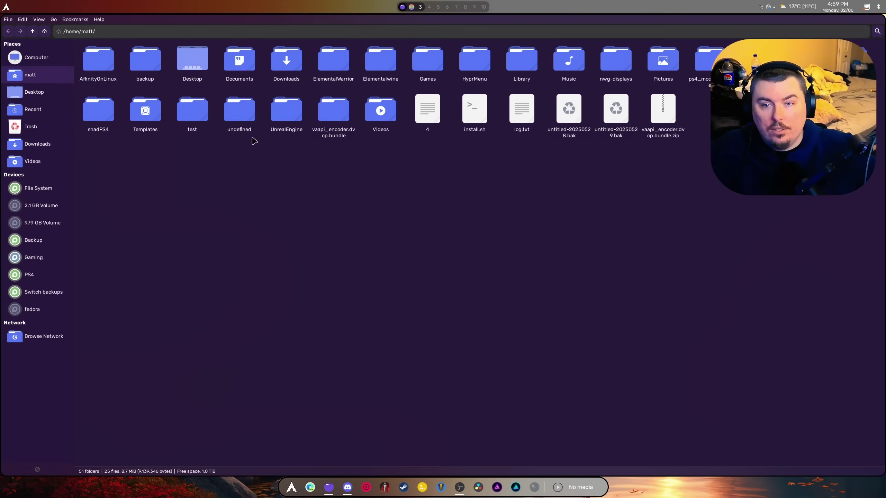
{"action": "left_click", "coordinate": [281, 78]}
{"action": "double_click", "coordinate": [279, 77]}
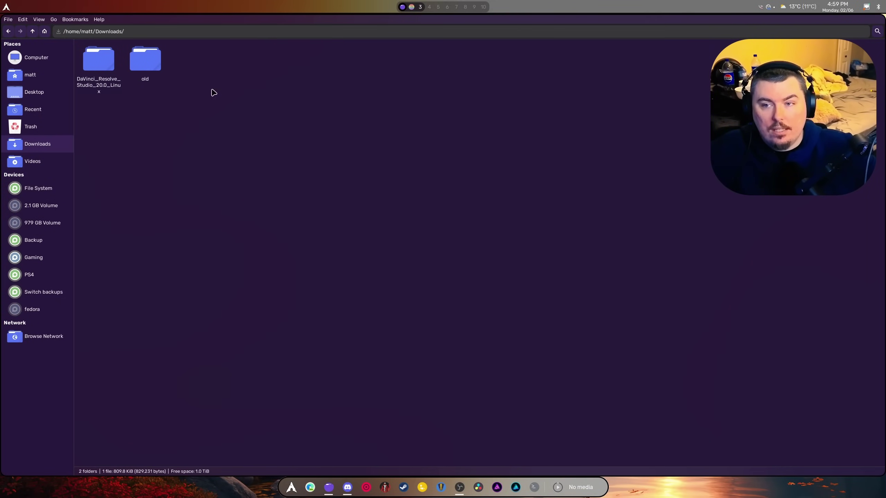
{"action": "left_click", "coordinate": [112, 82]}
{"action": "double_click", "coordinate": [112, 82]}
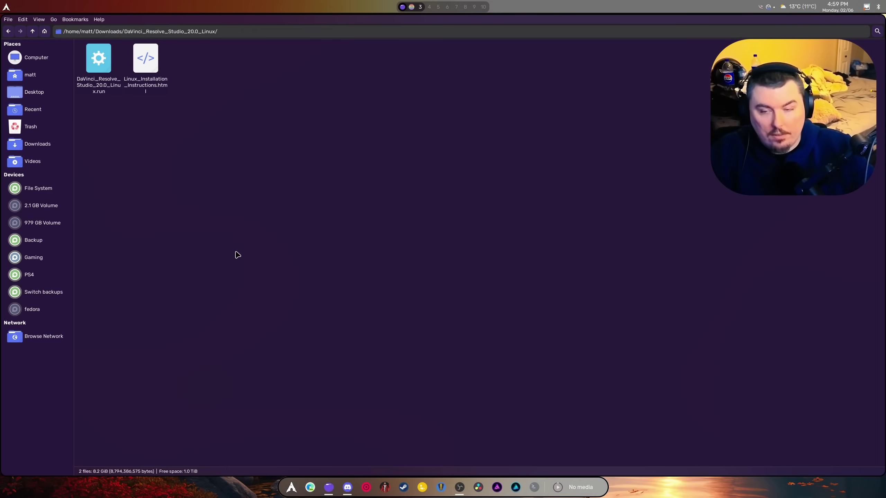
{"action": "scroll", "coordinate": [237, 255], "scroll_direction": "up", "scroll_amount": 6}
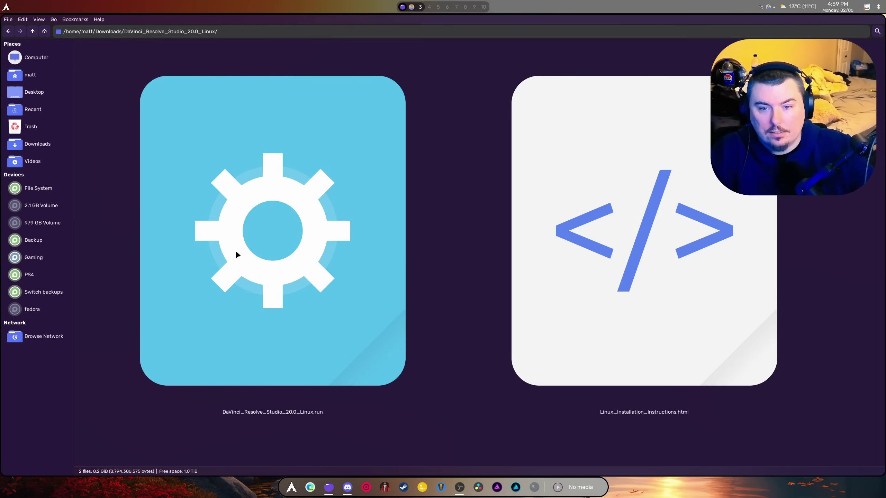
{"action": "scroll", "coordinate": [236, 252], "scroll_direction": "down", "scroll_amount": 6}
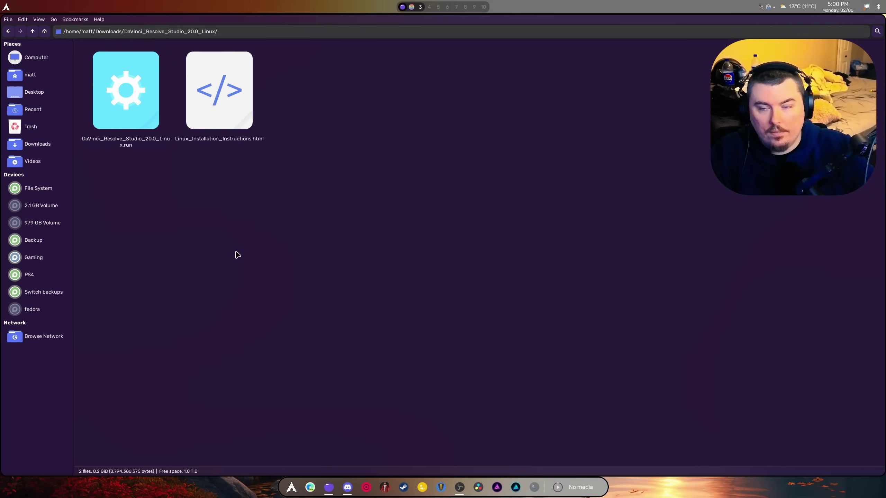
{"action": "left_click", "coordinate": [107, 122]}
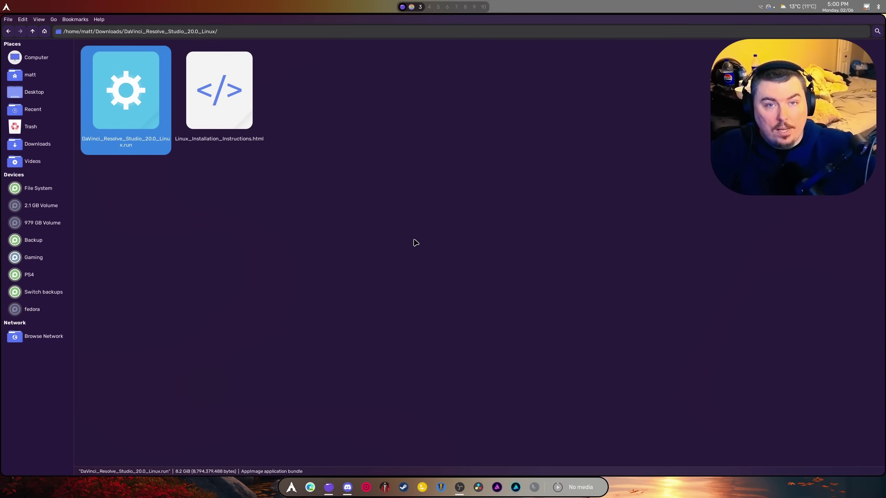
Open a terminal beside the file manager and enter sudo pacman -S fuse2 at the prompt.
{"action": "left_click", "coordinate": [535, 488]}
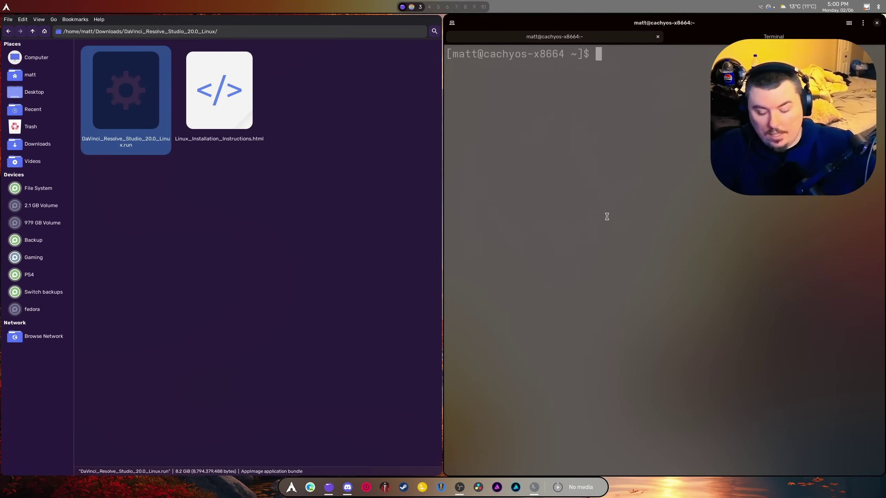
{"action": "type", "text": "sudo pacman "}
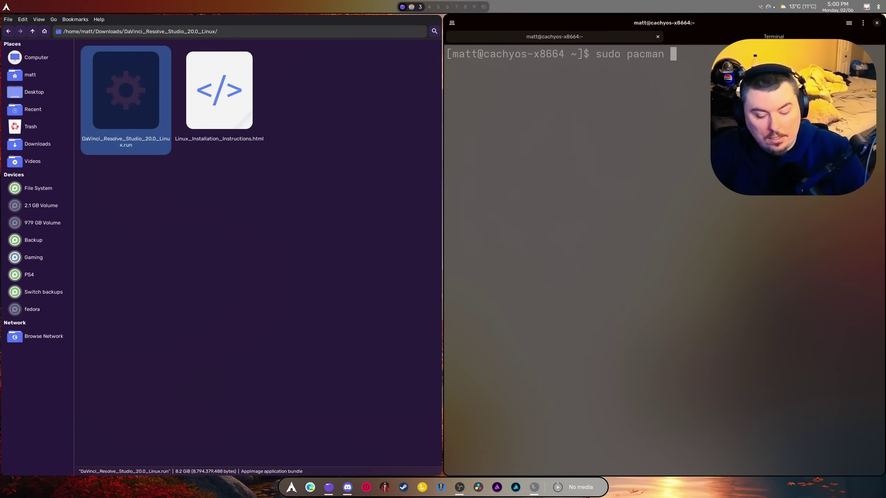
{"action": "type", "text": "-S fuse2"}
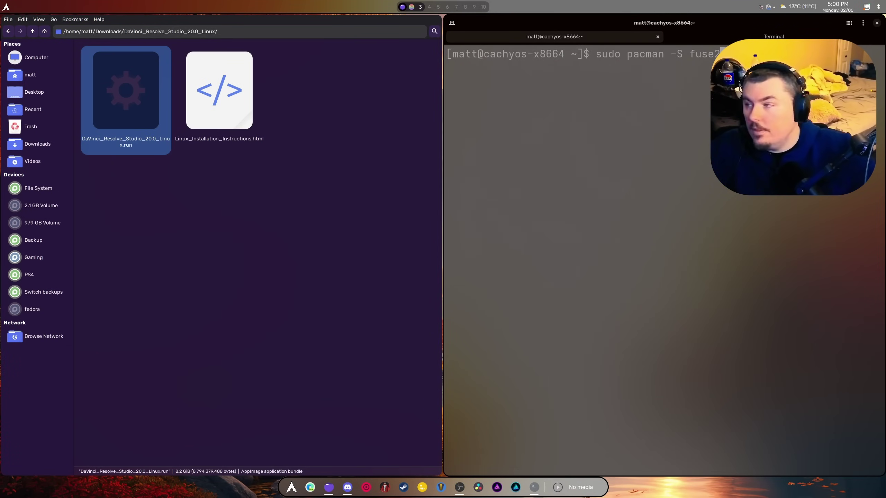
{"action": "key", "text": "alt+Tab"}
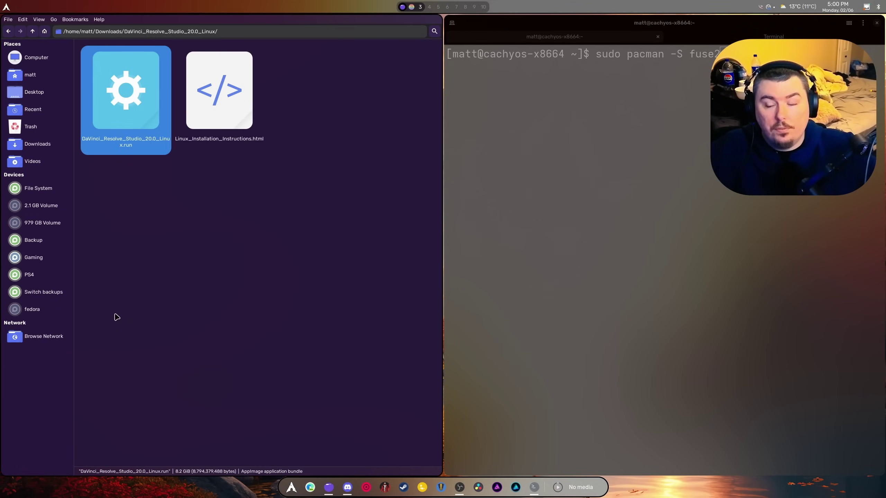
{"action": "key", "text": "Return"}
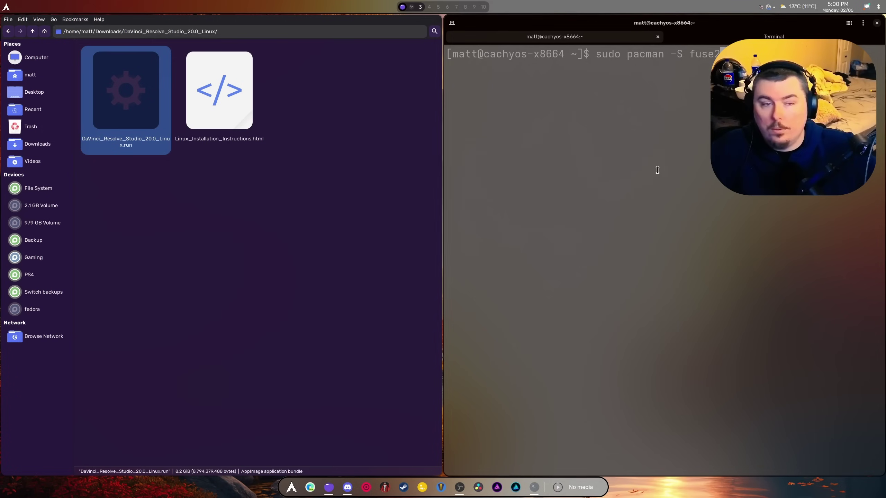
Paste the dnf install command for libxcrypt-compat, libcurl, libcurl-devel, apr, fuse-libs and append --allowerasing.
{"action": "left_click", "coordinate": [452, 23]}
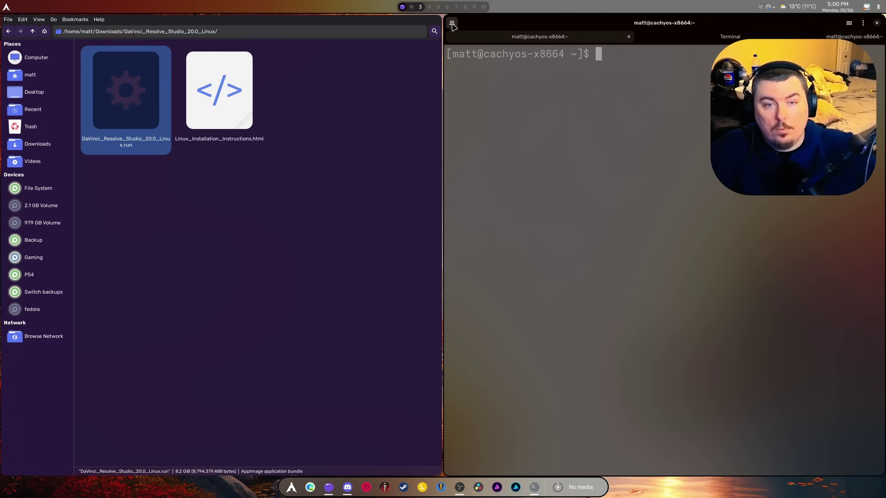
{"action": "right_click", "coordinate": [550, 98]}
{"action": "left_click", "coordinate": [589, 133]}
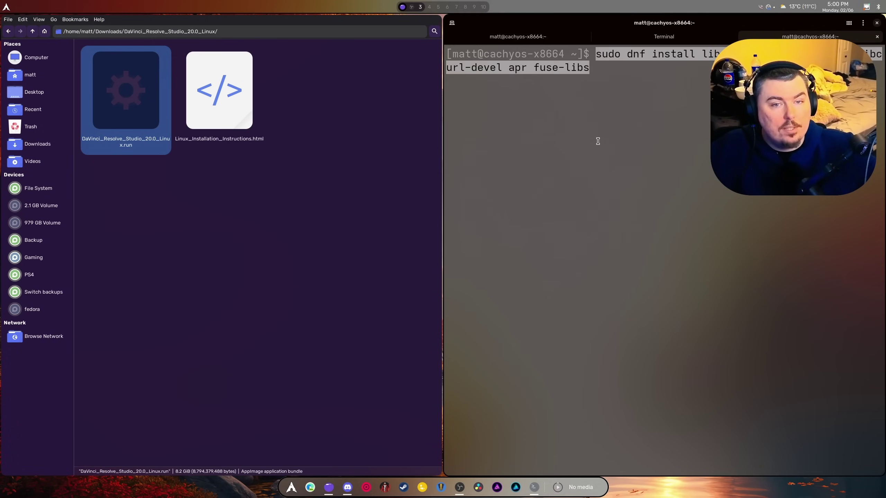
{"action": "key", "text": "super+f"}
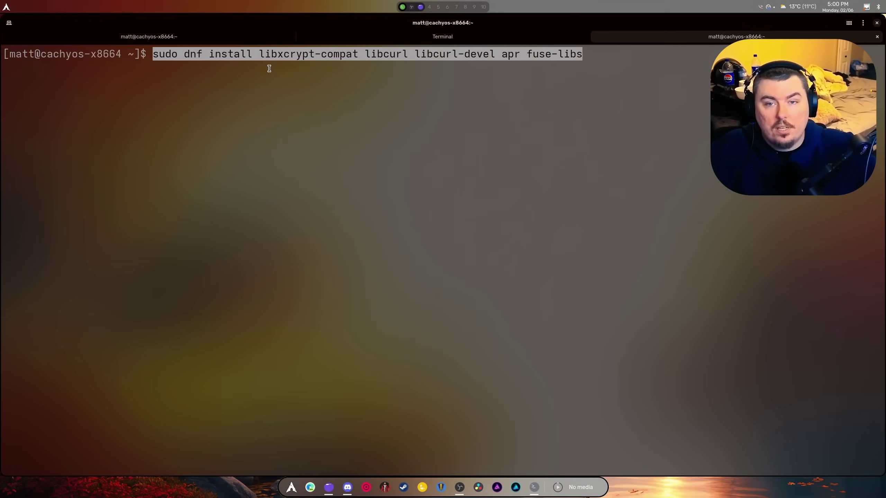
{"action": "key", "text": "BackSpace"}
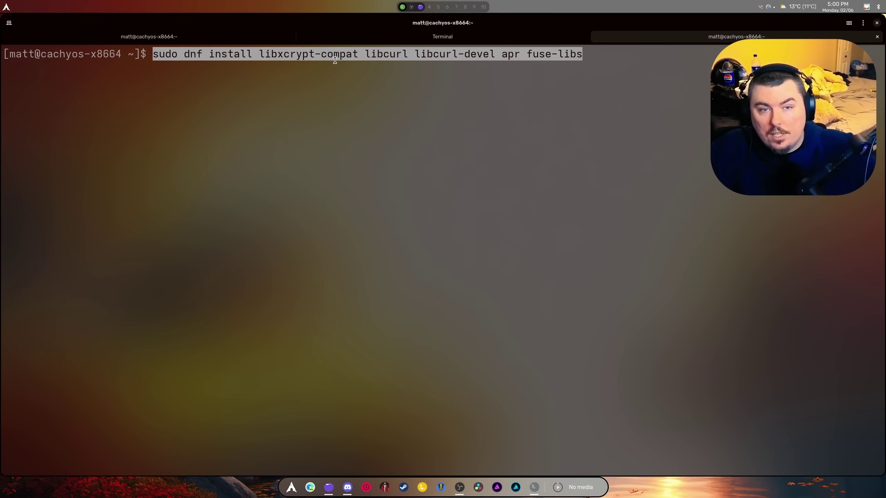
{"action": "type", "text": "--a"}
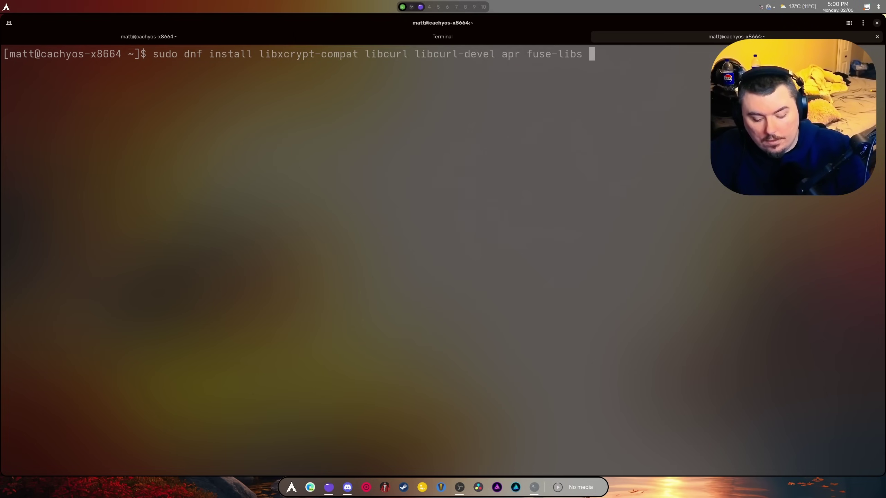
{"action": "type", "text": "low"}
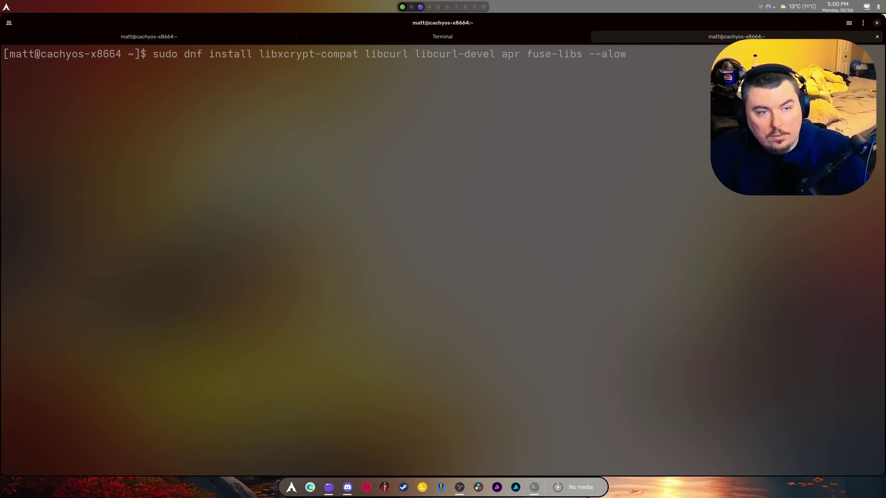
{"action": "key", "text": "BackSpace"}
{"action": "key", "text": "BackSpace"}
{"action": "type", "text": "lowerasing"}
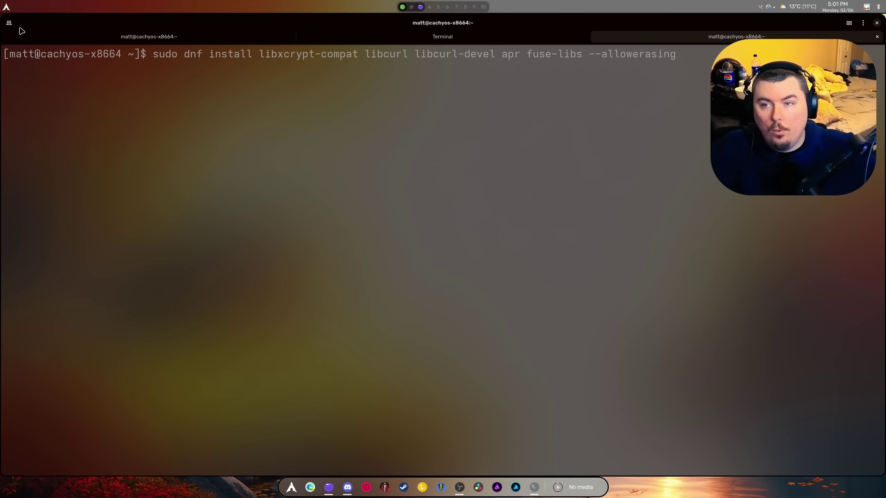
Change into ~/Downloads/DaVinci_Resolve_Studio_20.0_Linux with a pasted cd command.
{"action": "left_click", "coordinate": [17, 24]}
{"action": "right_click", "coordinate": [460, 148]}
{"action": "left_click", "coordinate": [464, 158]}
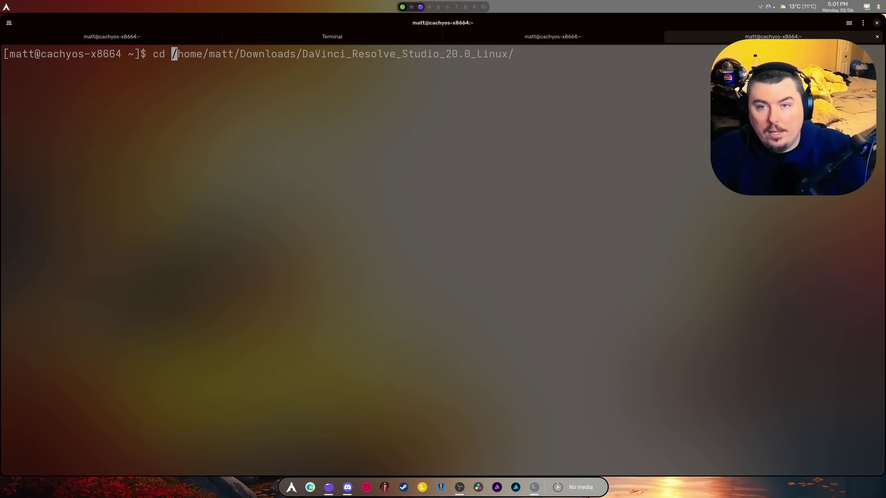
{"action": "key", "text": "Return"}
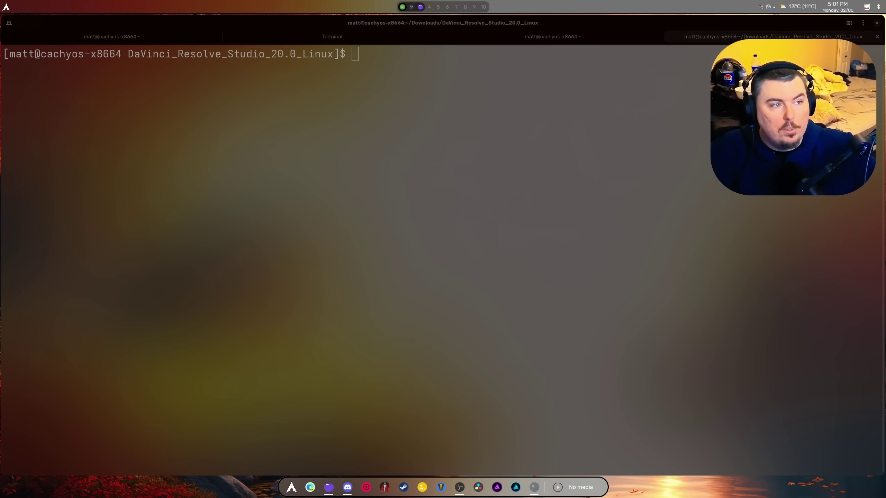
Check the current folder's contents in a file manager, then close that window.
{"action": "right_click", "coordinate": [399, 214]}
{"action": "left_click", "coordinate": [478, 139]}
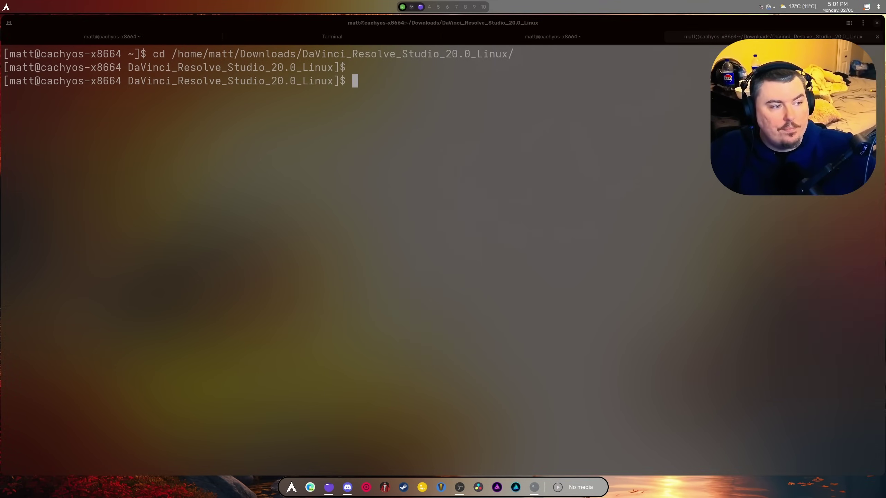
{"action": "key", "text": "super+e"}
{"action": "right_click", "coordinate": [263, 277]}
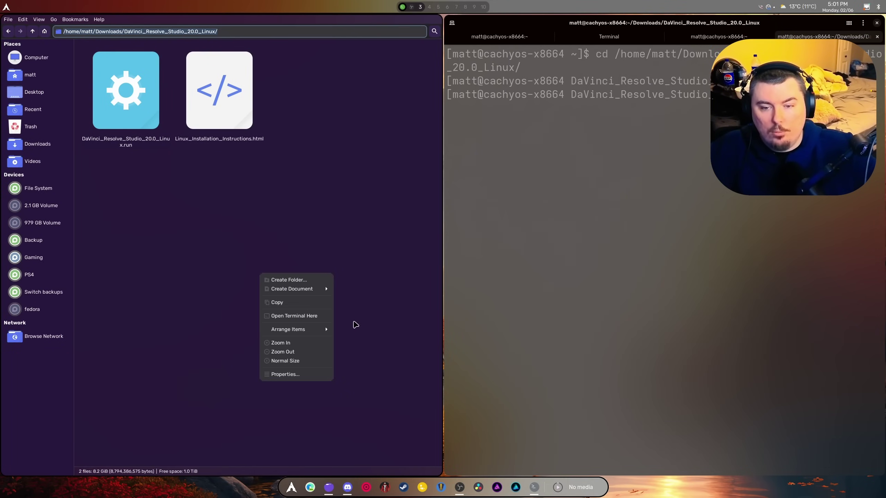
{"action": "key", "text": "super+q"}
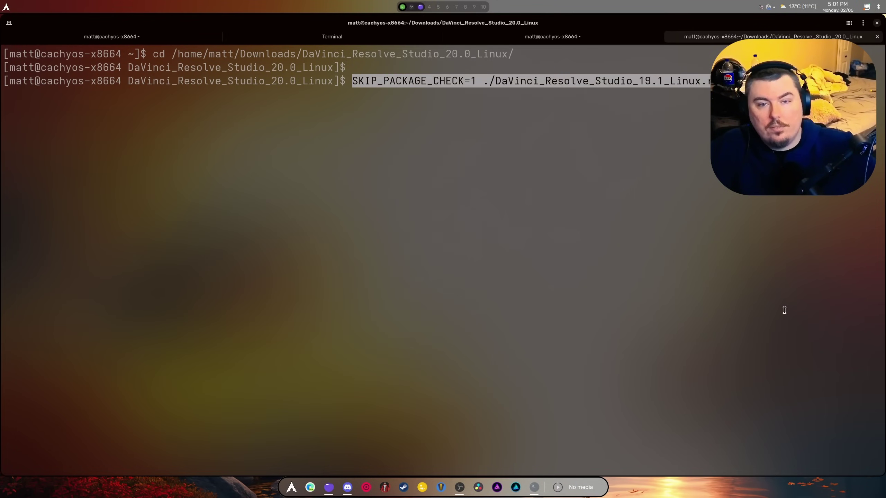
Correct the installer version from 19.1 to 20.0 and run it with SKIP_PACKAGE_CHECK=1.
{"action": "key", "text": "Left"}
{"action": "key", "text": "Left"}
{"action": "key", "text": "Left"}
{"action": "key", "text": "Left"}
{"action": "key", "text": "Left"}
{"action": "key", "text": "Left"}
{"action": "key", "text": "Left"}
{"action": "key", "text": "Left"}
{"action": "key", "text": "Left"}
{"action": "key", "text": "Left"}
{"action": "key", "text": "BackSpace"}
{"action": "key", "text": "BackSpace"}
{"action": "key", "text": "BackSpace"}
{"action": "key", "text": "BackSpace"}
{"action": "type", "text": "20.0"}
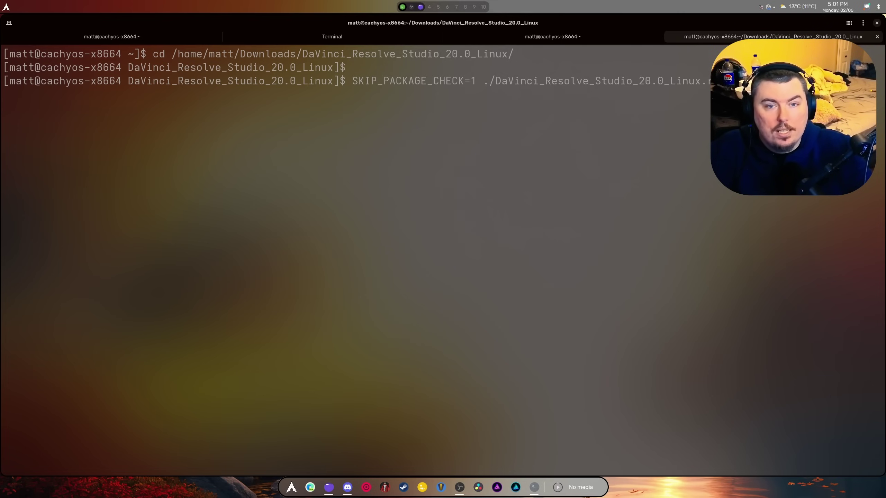
{"action": "key", "text": "Return"}
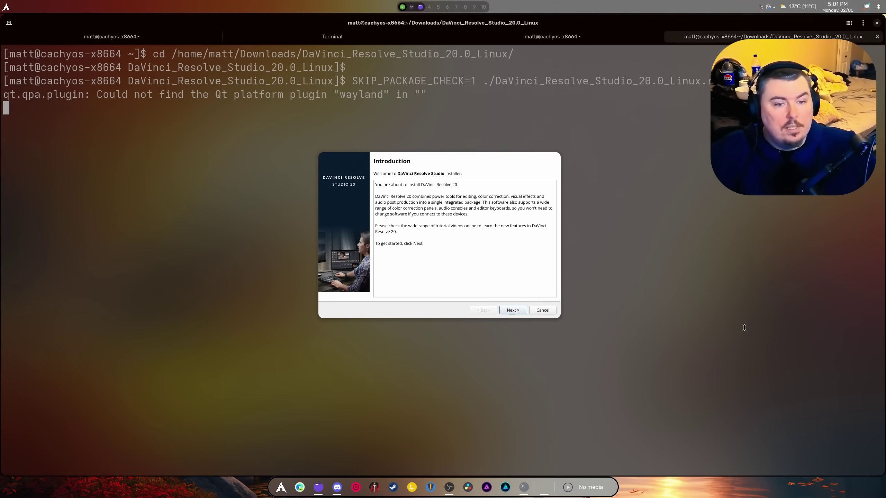
Cancel the duplicate installer, close the terminal, choose Reinstall and accept the license agreement.
{"action": "left_click", "coordinate": [541, 310]}
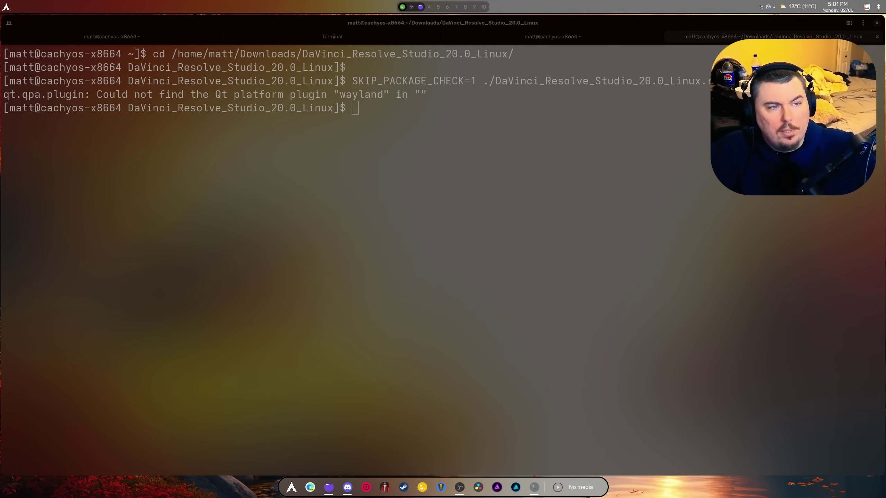
{"action": "left_click", "coordinate": [877, 23]}
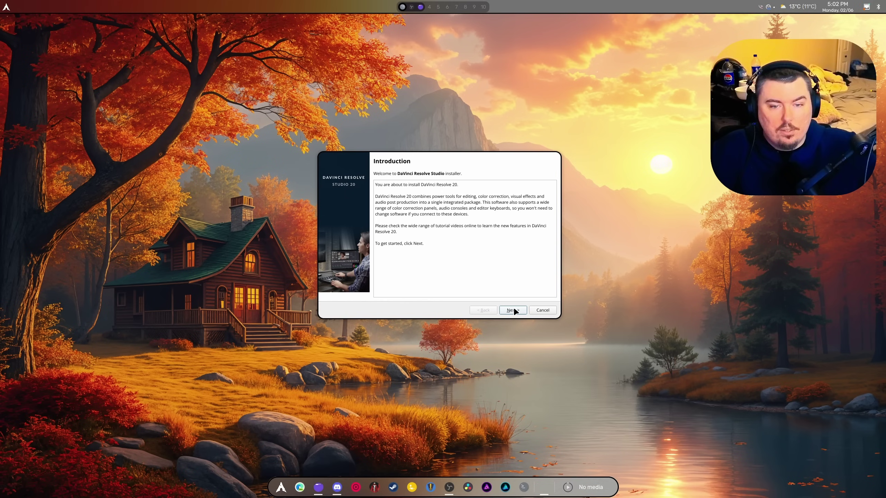
{"action": "left_click", "coordinate": [516, 311]}
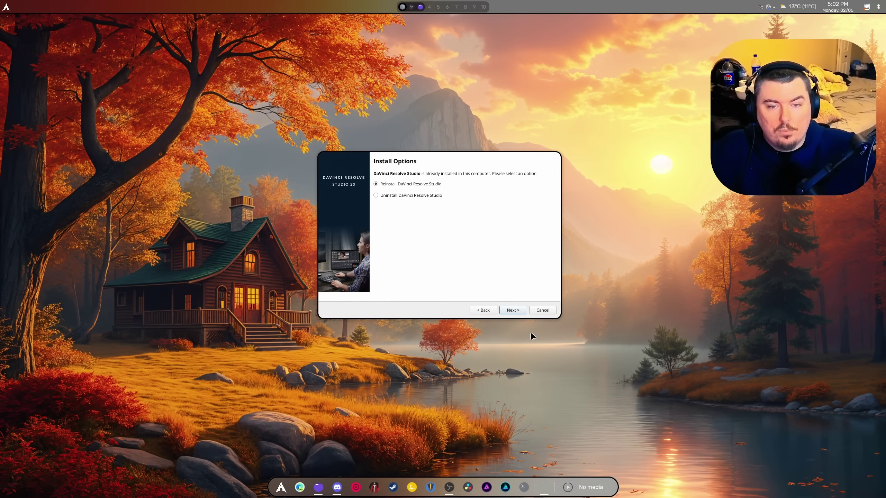
{"action": "left_click", "coordinate": [515, 310]}
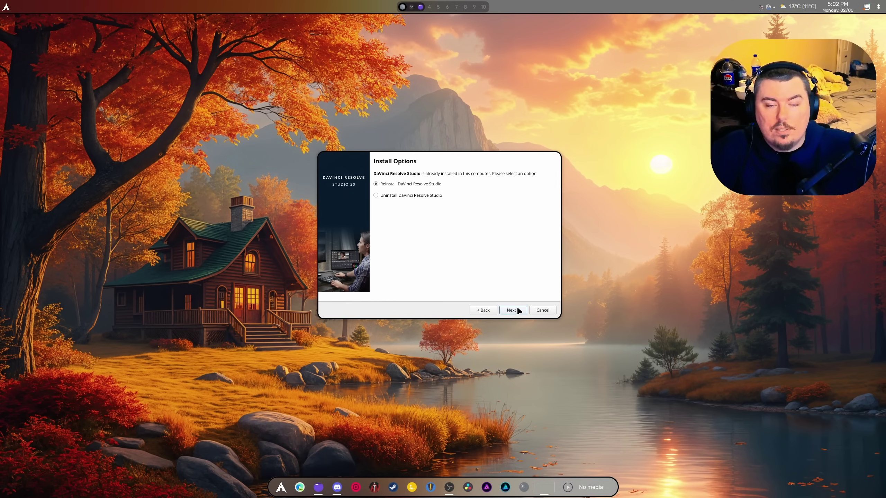
{"action": "left_click", "coordinate": [515, 310]}
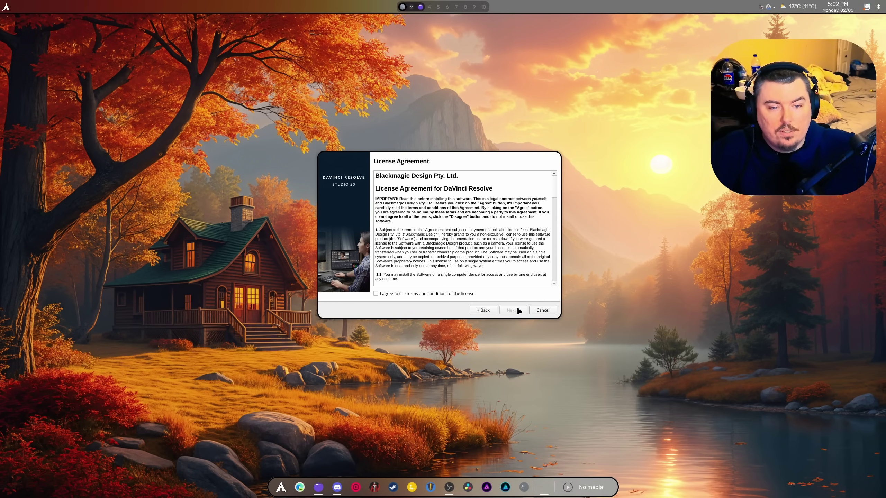
{"action": "left_click", "coordinate": [454, 297]}
Start the installation and authenticate with the superuser password at both prompts.
{"action": "left_click", "coordinate": [509, 310]}
{"action": "left_click", "coordinate": [513, 311]}
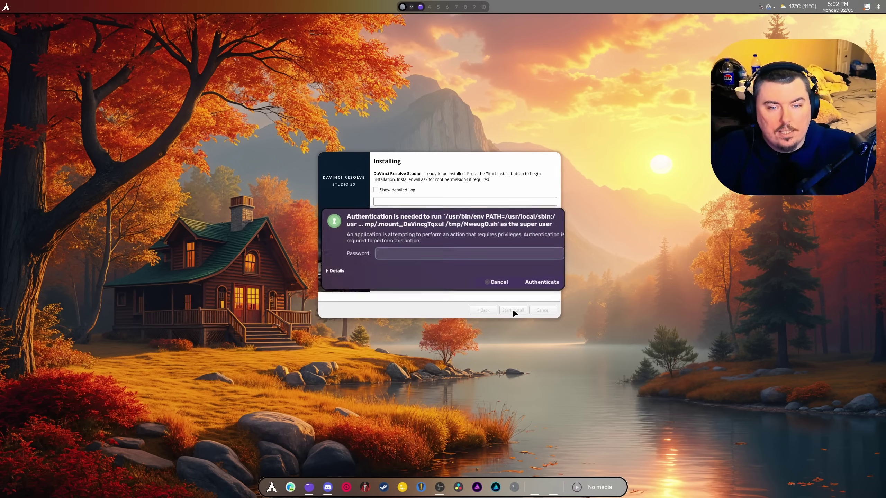
{"action": "key", "text": "Return"}
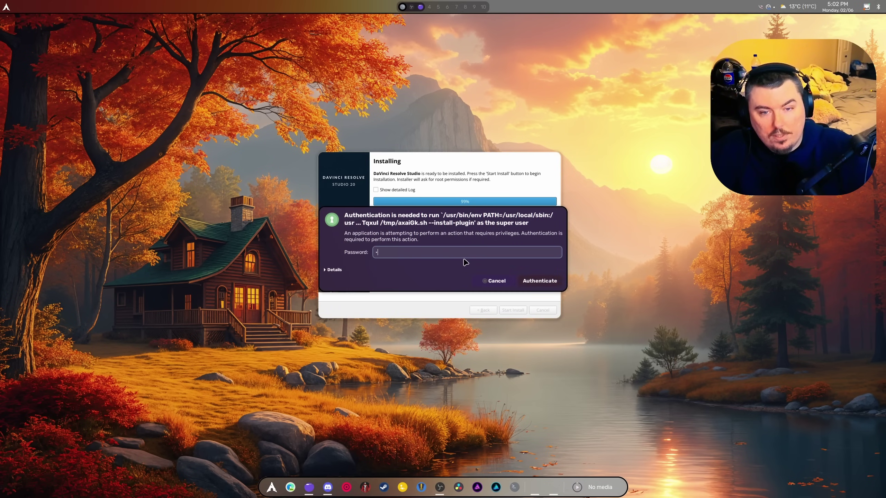
{"action": "key", "text": "Return"}
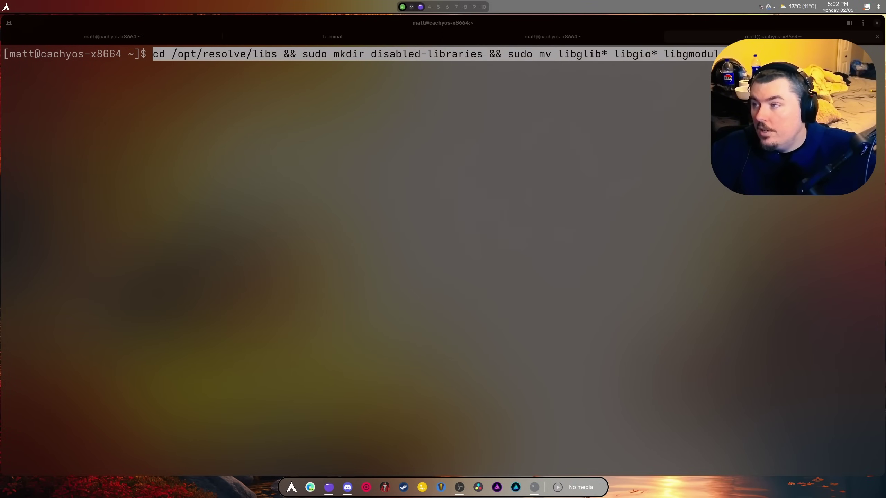
Open the Resolve setup post in Discord, scroll to the post-install library commands, then close Discord.
{"action": "key", "text": "super+f"}
{"action": "left_click", "coordinate": [420, 34]}
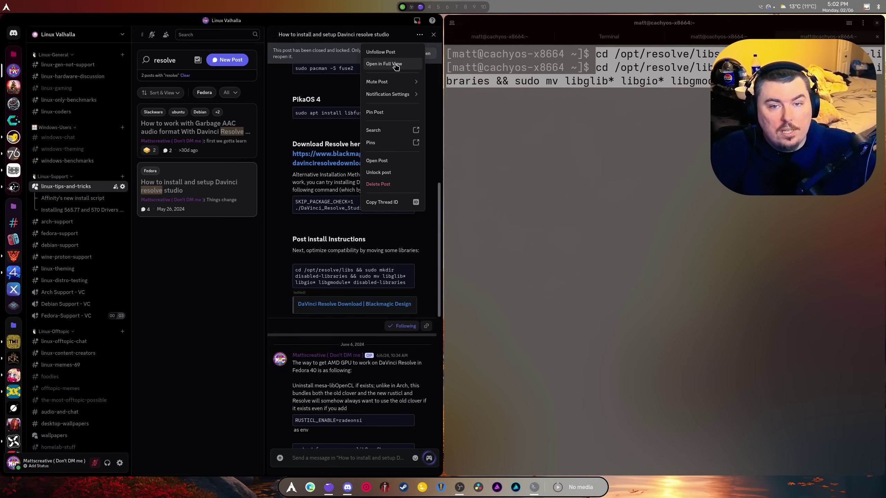
{"action": "left_click", "coordinate": [388, 72]}
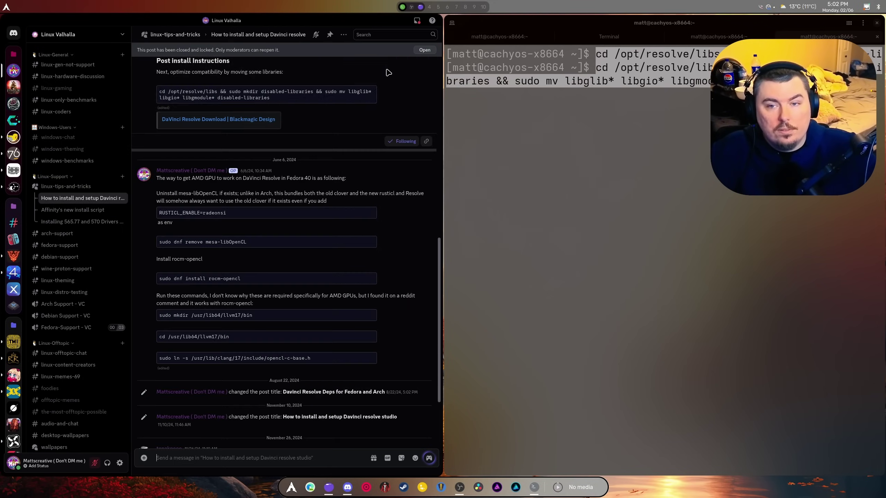
{"action": "scroll", "coordinate": [316, 193], "scroll_direction": "up", "scroll_amount": 10}
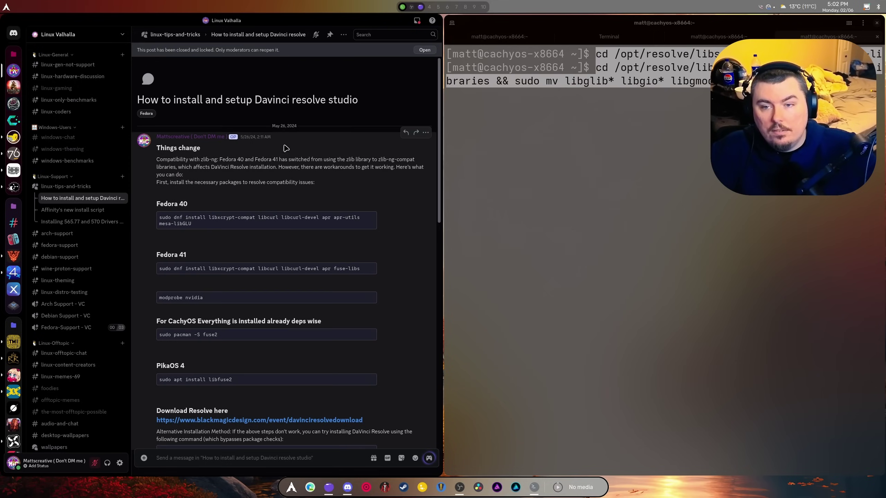
{"action": "scroll", "coordinate": [288, 170], "scroll_direction": "down", "scroll_amount": 6}
{"action": "scroll", "coordinate": [289, 170], "scroll_direction": "down", "scroll_amount": 3}
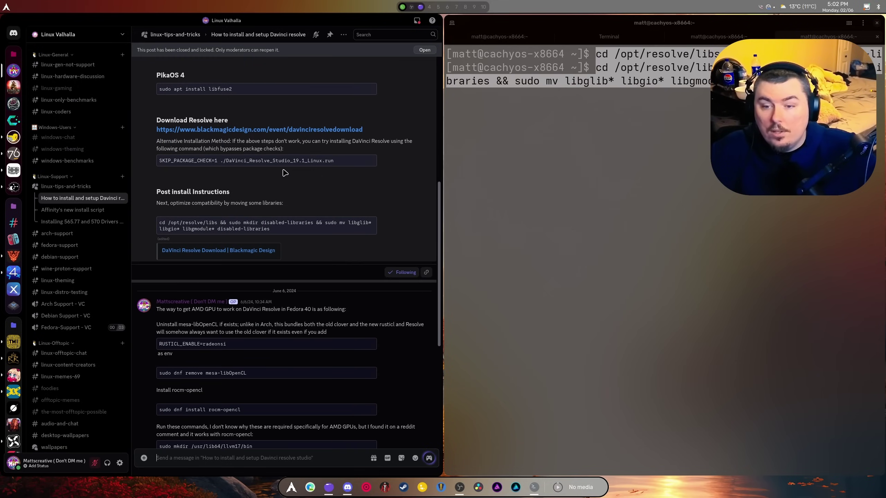
{"action": "scroll", "coordinate": [284, 173], "scroll_direction": "up", "scroll_amount": 3}
{"action": "scroll", "coordinate": [282, 216], "scroll_direction": "down", "scroll_amount": 8}
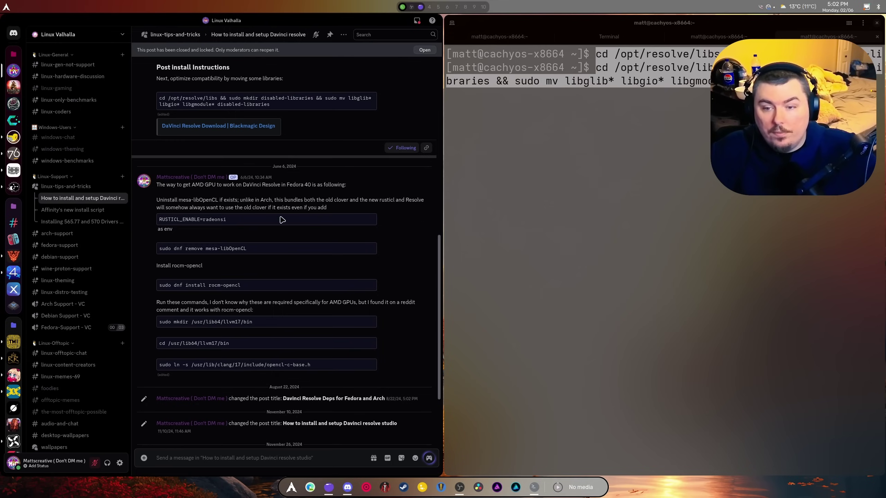
{"action": "scroll", "coordinate": [244, 306], "scroll_direction": "down", "scroll_amount": 3}
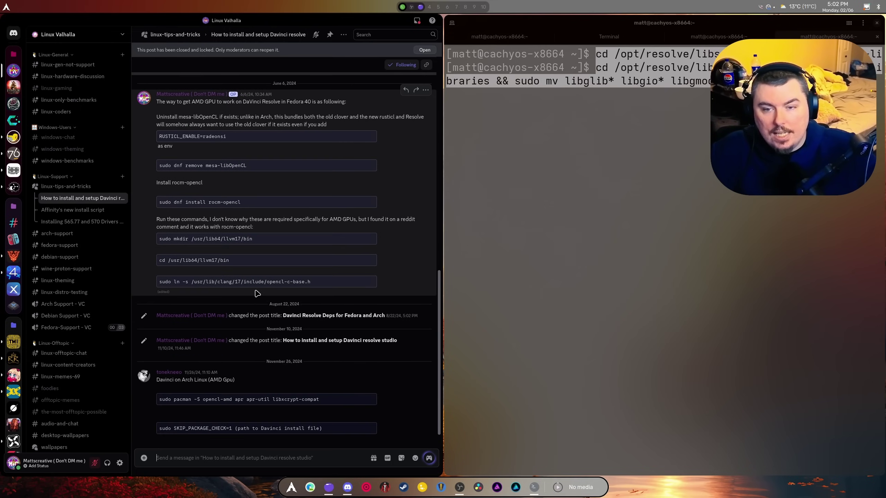
{"action": "scroll", "coordinate": [282, 268], "scroll_direction": "down", "scroll_amount": 1}
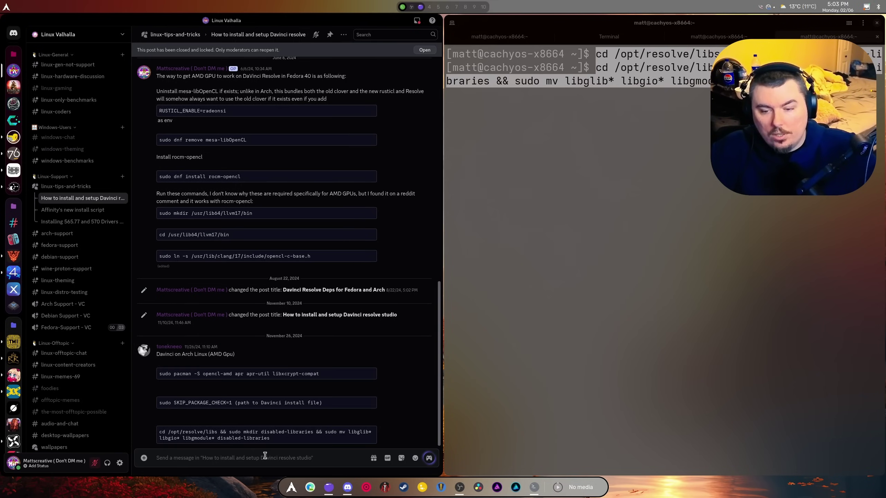
{"action": "key", "text": "super+q"}
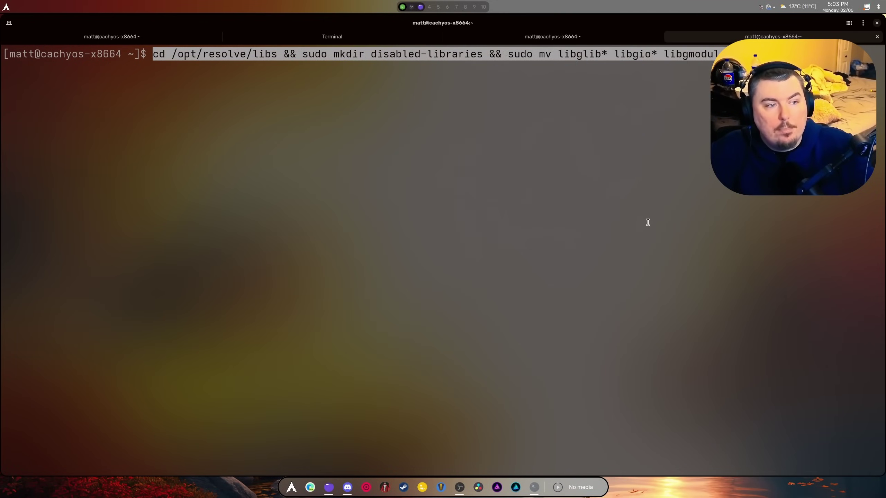
Run the command moving libglib, libgio and libgmodule into disabled-libraries, then close the terminal.
{"action": "key", "text": "Return"}
{"action": "key", "text": "Return"}
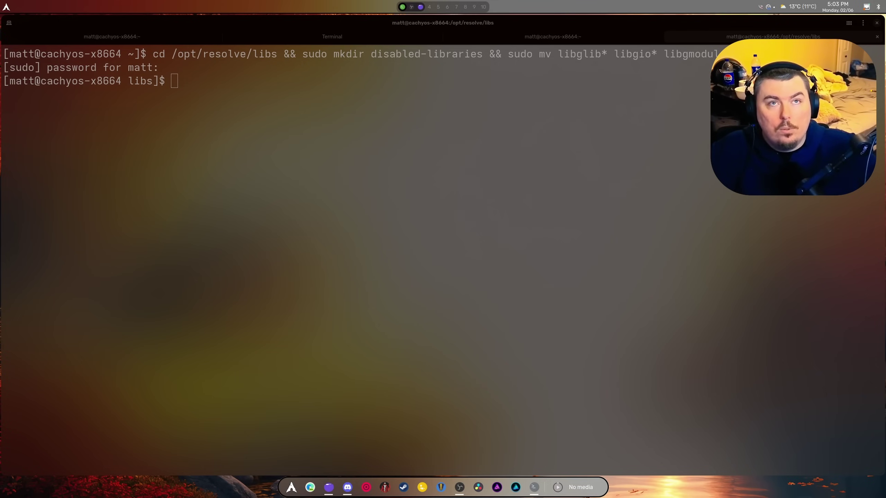
{"action": "key", "text": "ctrl+d"}
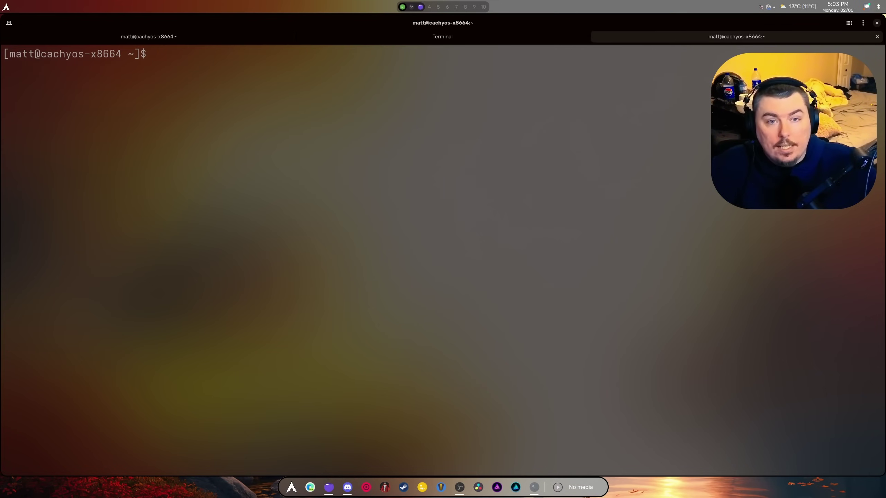
{"action": "left_click", "coordinate": [876, 23]}
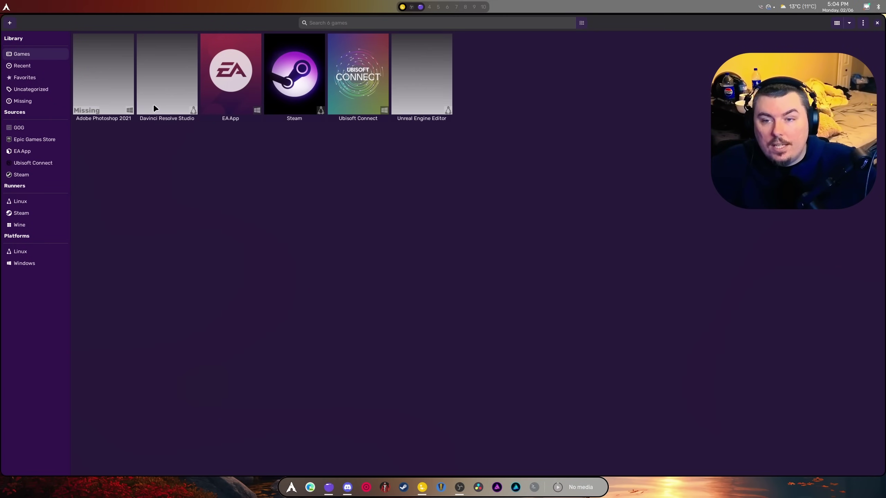
In Lutris, set DaVinci Resolve Studio's system GPU to NVIDIA GeForce RTX 4070.
{"action": "right_click", "coordinate": [153, 105]}
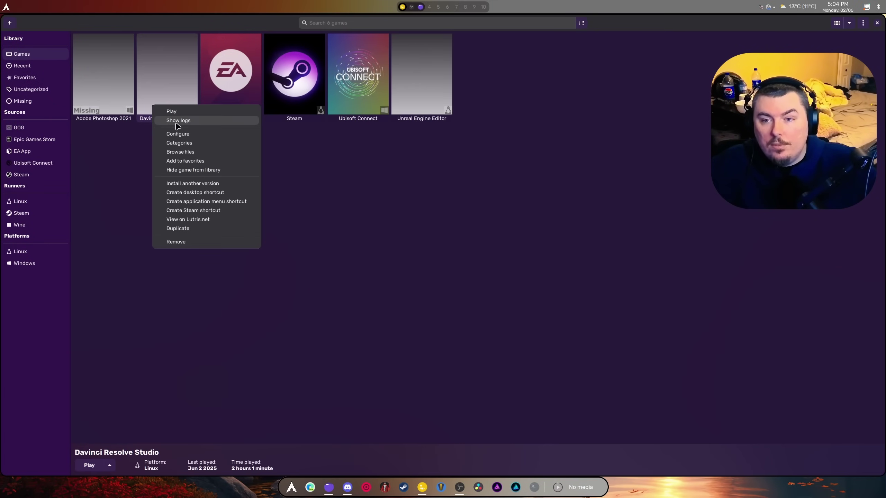
{"action": "left_click", "coordinate": [178, 134]}
{"action": "left_click", "coordinate": [450, 160]}
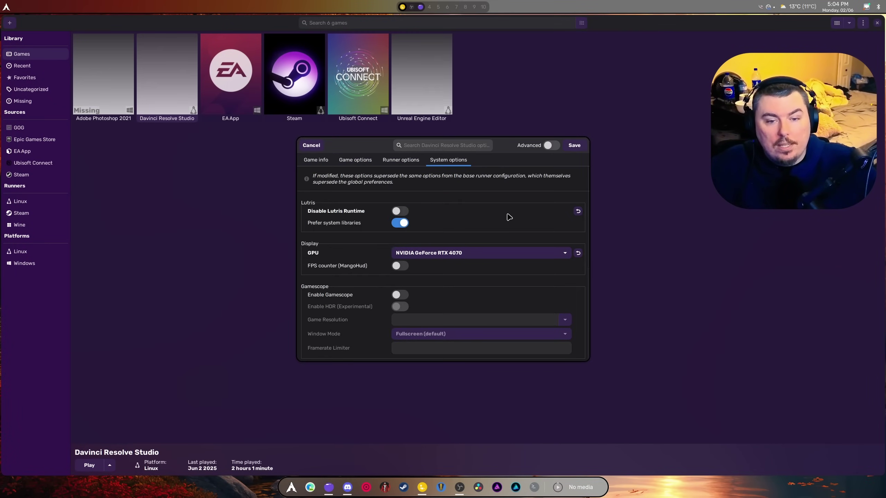
{"action": "left_click", "coordinate": [440, 257]}
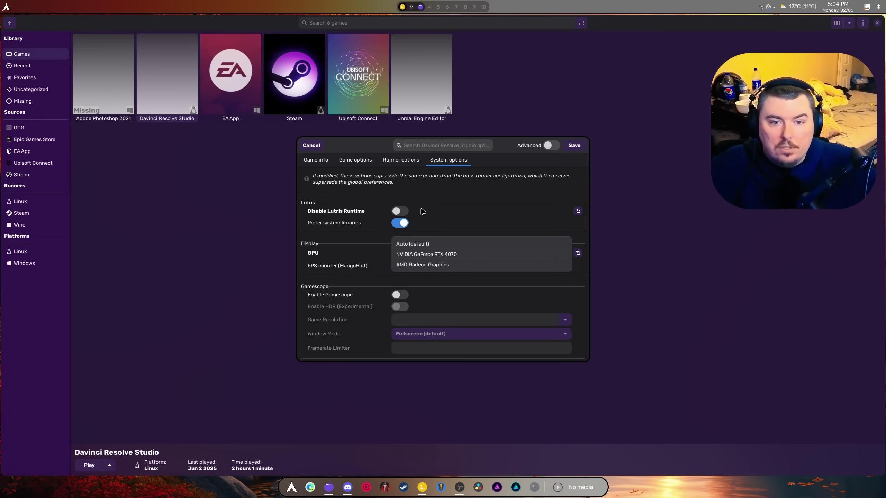
{"action": "left_click", "coordinate": [422, 194]}
Review runner and game options (/opt/resolve/bin/resolve), save the configuration, and launch Resolve Studio.
{"action": "left_click", "coordinate": [386, 162]}
{"action": "left_click", "coordinate": [372, 160]}
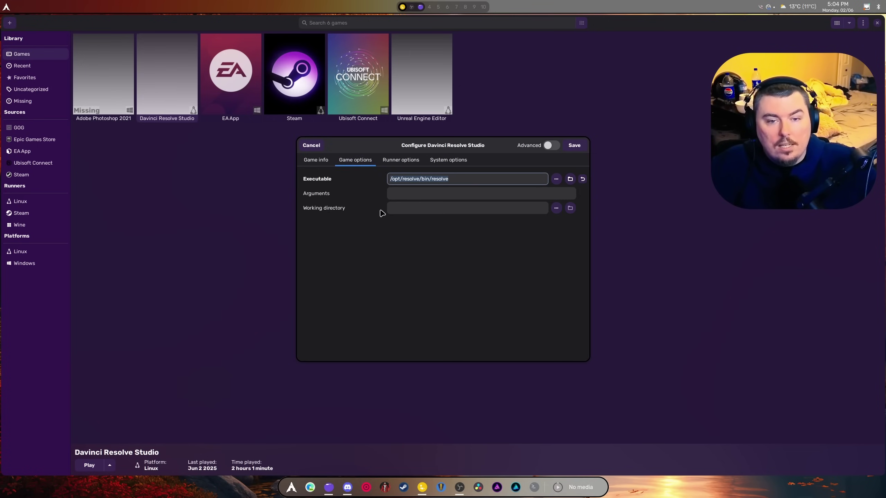
{"action": "left_click", "coordinate": [473, 184]}
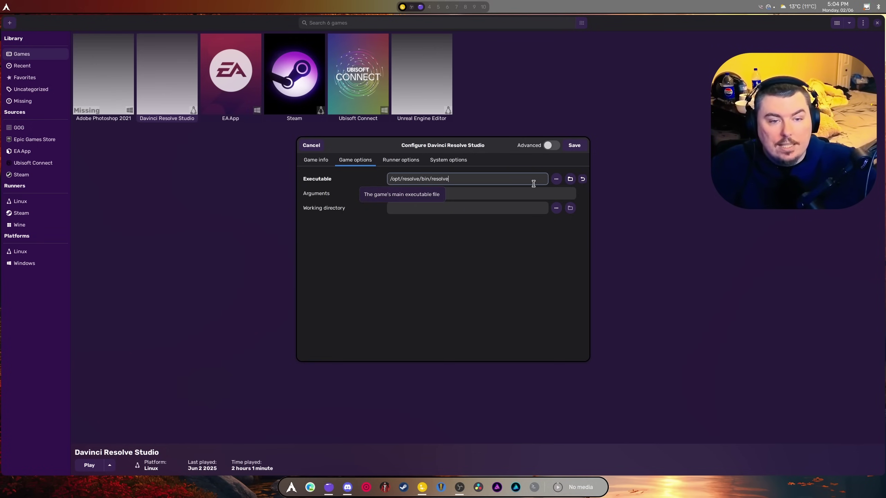
{"action": "left_click", "coordinate": [315, 160]}
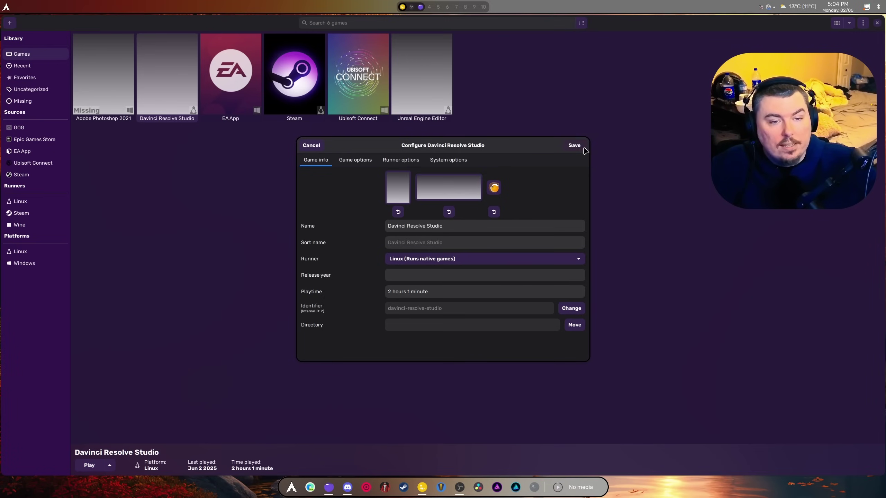
{"action": "left_click", "coordinate": [448, 160]}
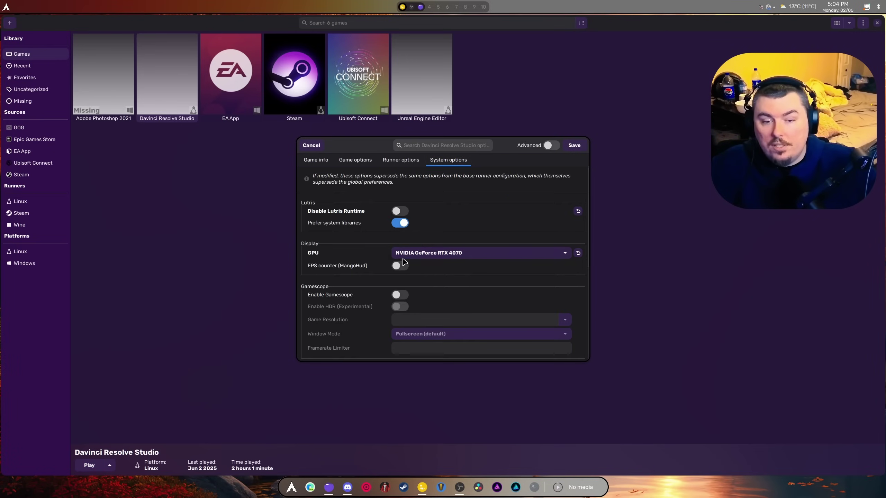
{"action": "left_click", "coordinate": [577, 147]}
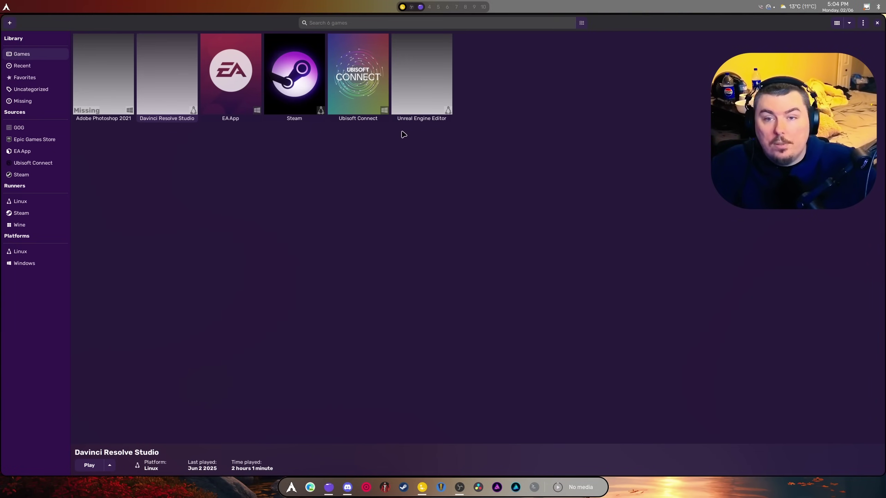
{"action": "right_click", "coordinate": [166, 106]}
{"action": "left_click", "coordinate": [195, 112]}
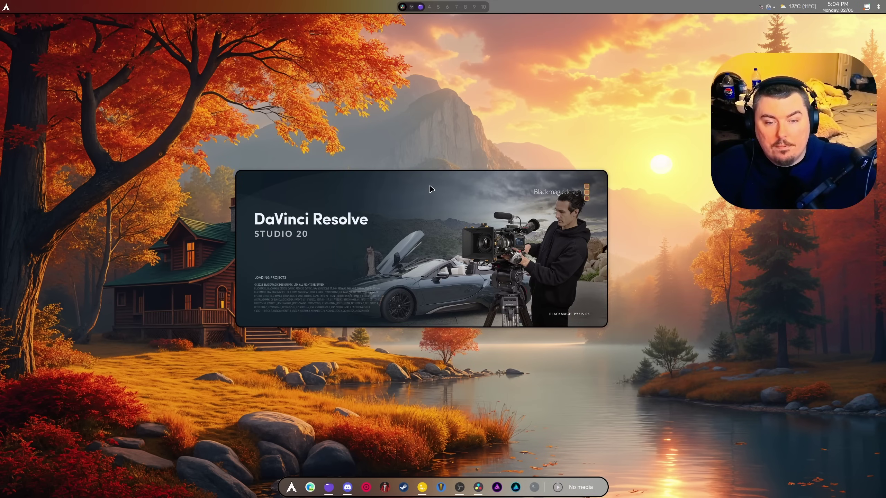
Open the Editme project and check Memory and GPU preferences show CUDA on the RTX 4070.
{"action": "double_click", "coordinate": [352, 179]}
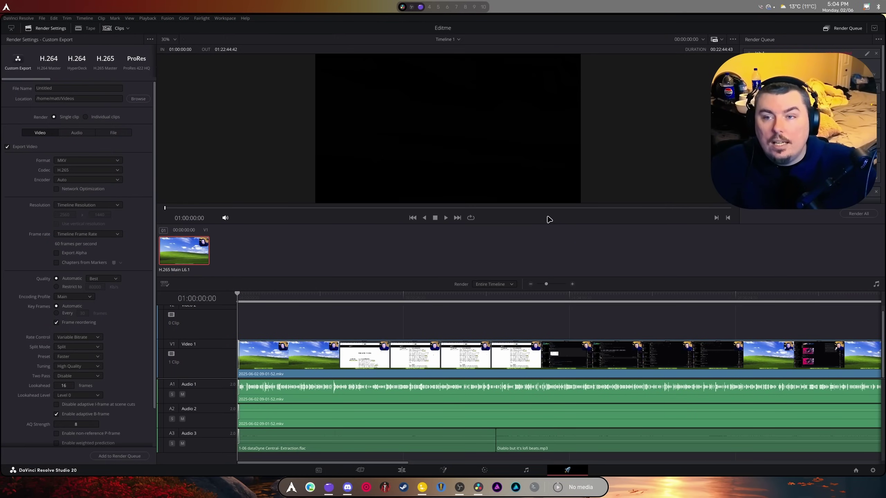
{"action": "left_click", "coordinate": [19, 18]}
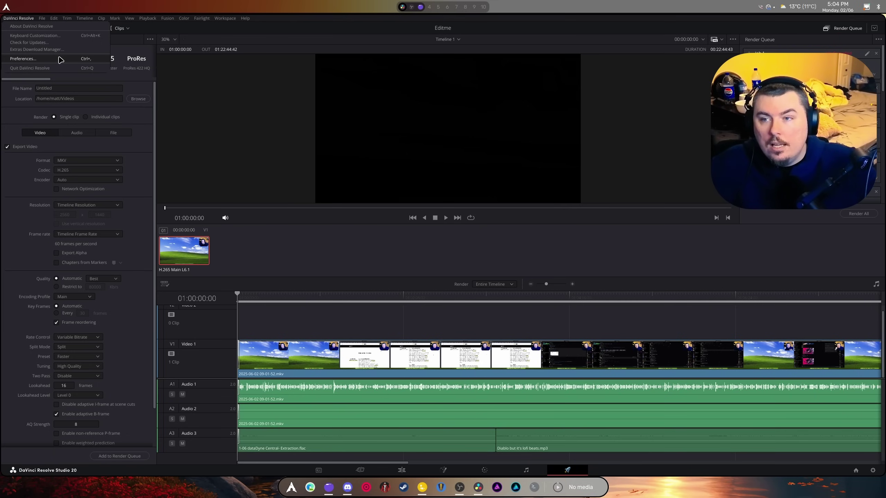
{"action": "left_click", "coordinate": [60, 59]}
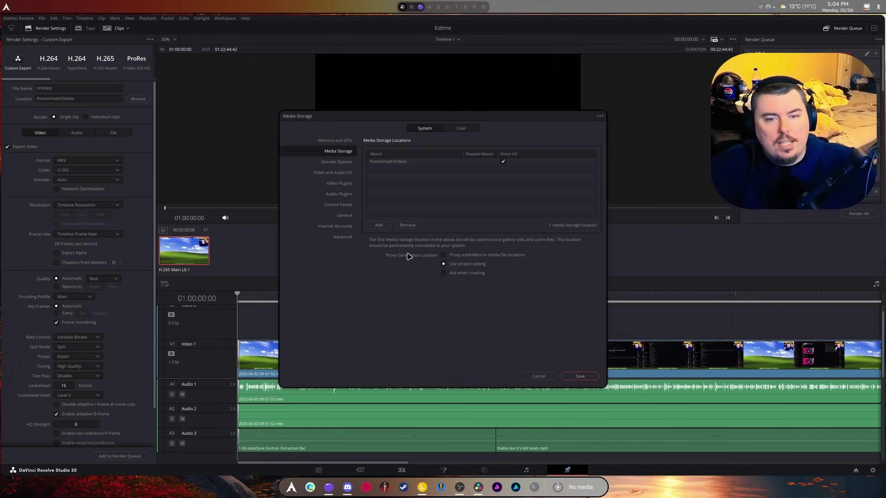
{"action": "left_click", "coordinate": [332, 141]}
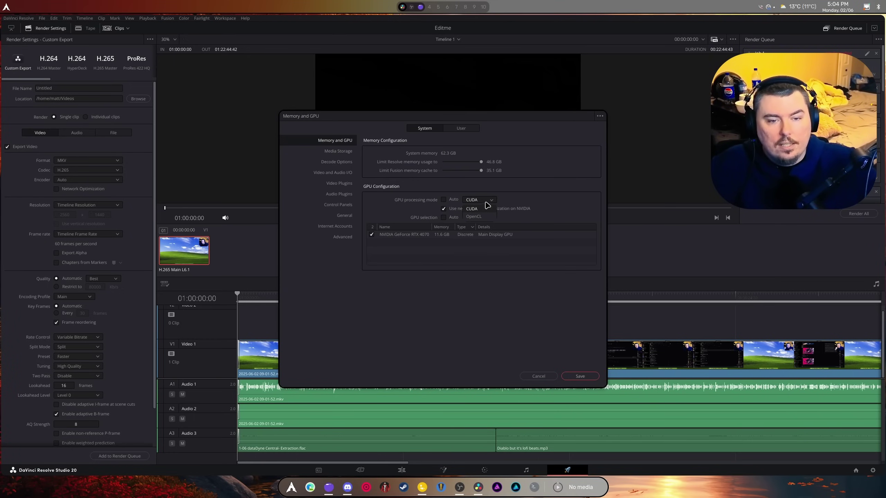
{"action": "left_click", "coordinate": [539, 377]}
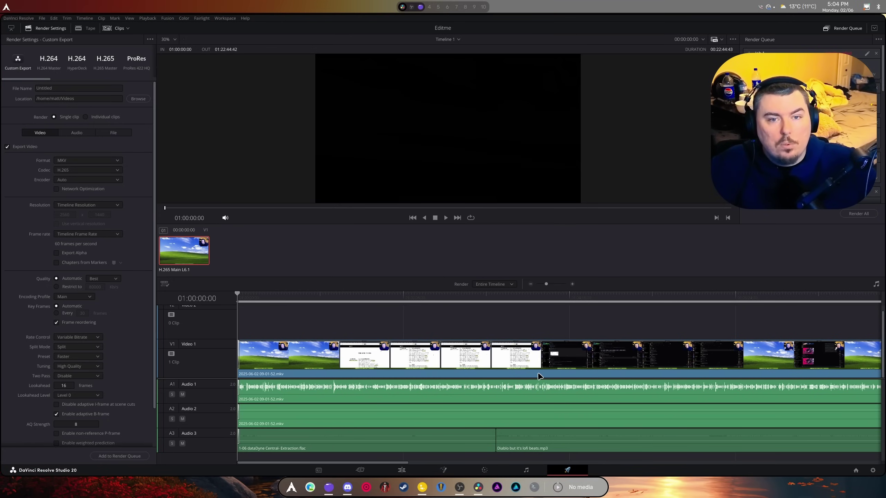